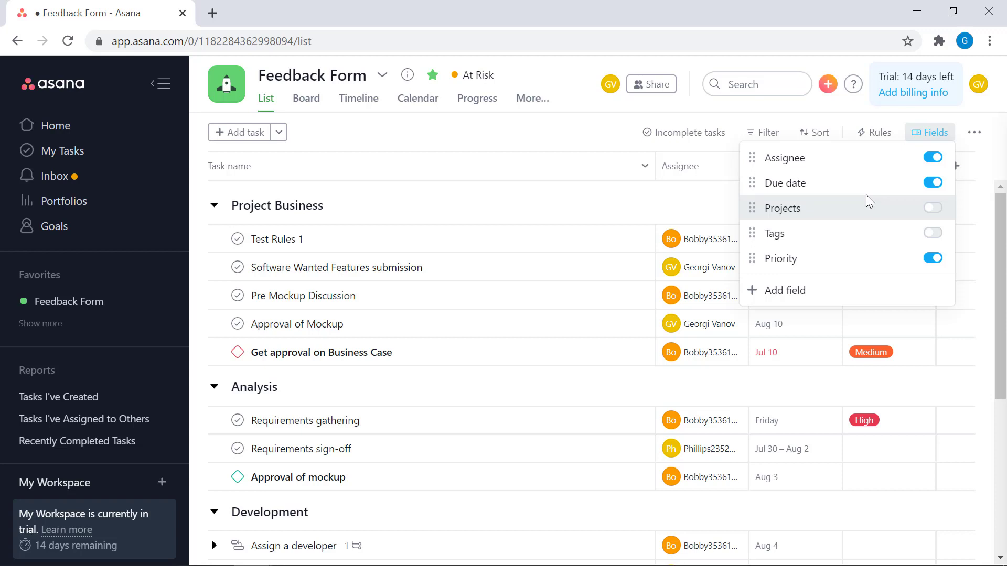
Step: Start adding a new custom field to the Feedback Form project
{"action": "left_click", "coordinate": [610, 188]}
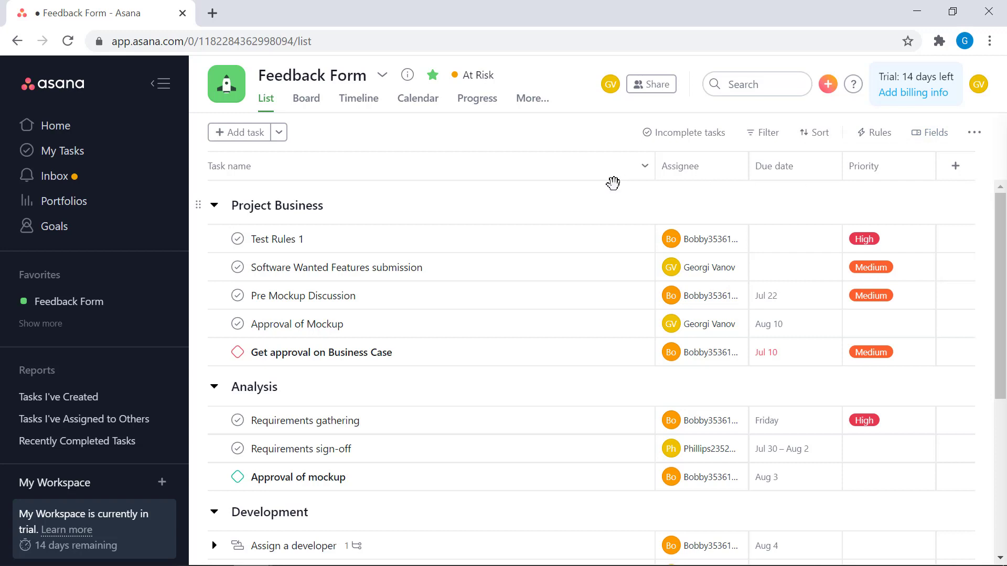
{"action": "left_click", "coordinate": [938, 135]}
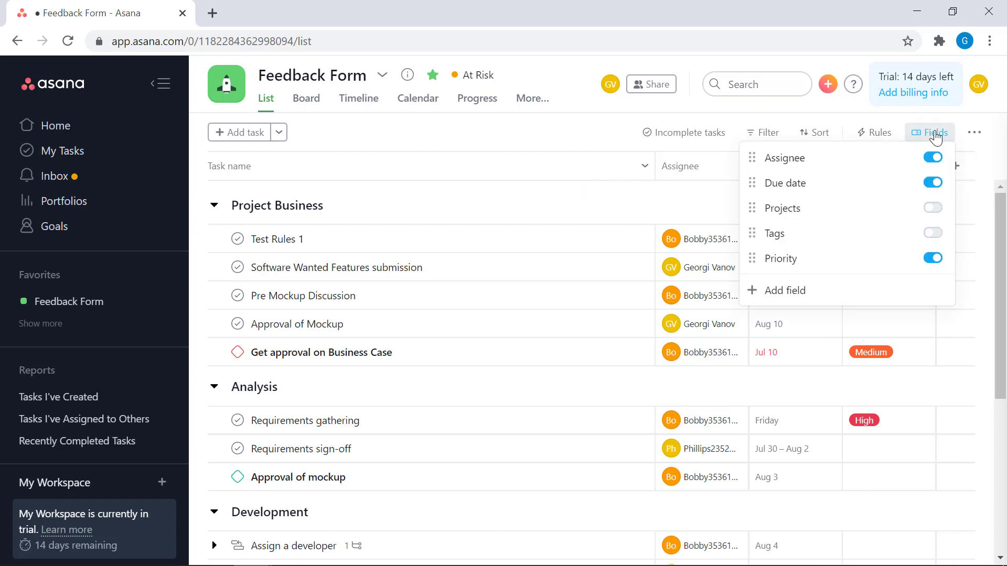
{"action": "left_click", "coordinate": [792, 296]}
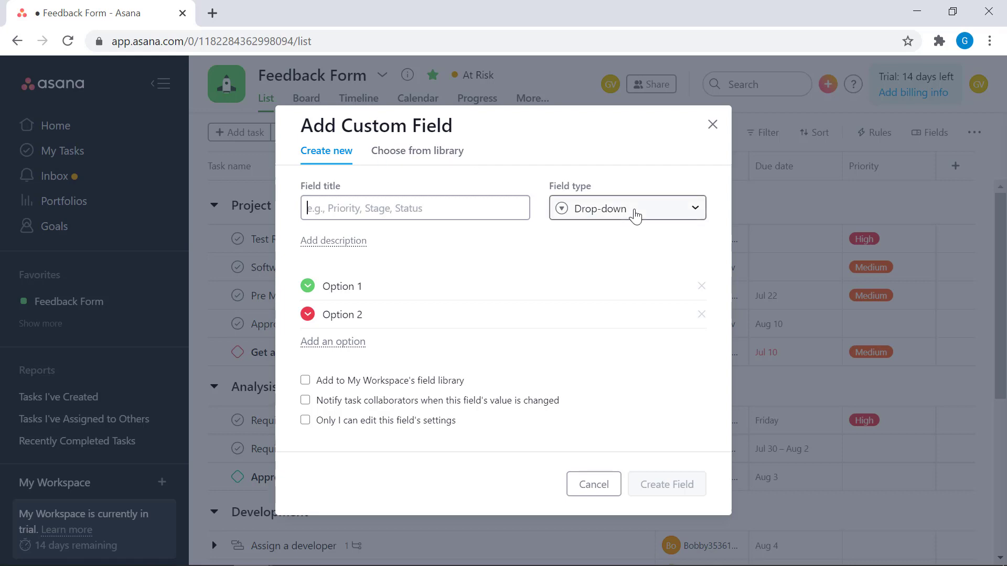
Step: Look over the available field types and the workspace's field library, and return to creating a new field
{"action": "left_click", "coordinate": [635, 215]}
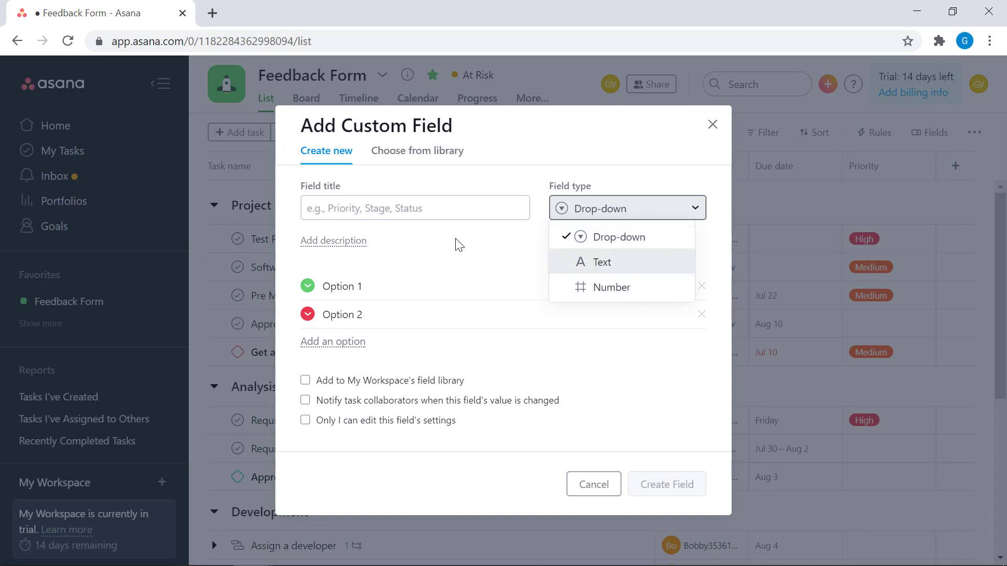
{"action": "left_click", "coordinate": [447, 249]}
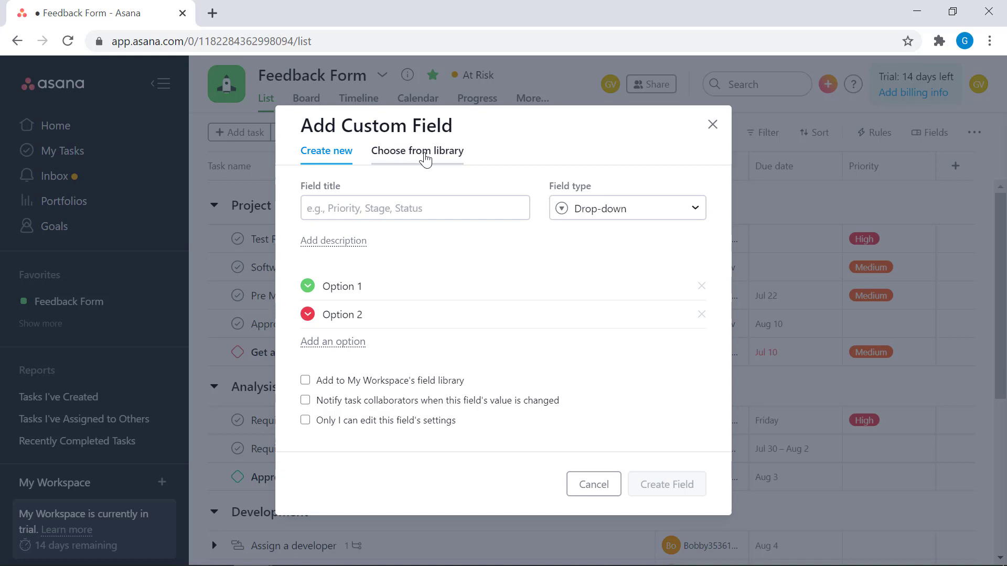
{"action": "left_click", "coordinate": [417, 156]}
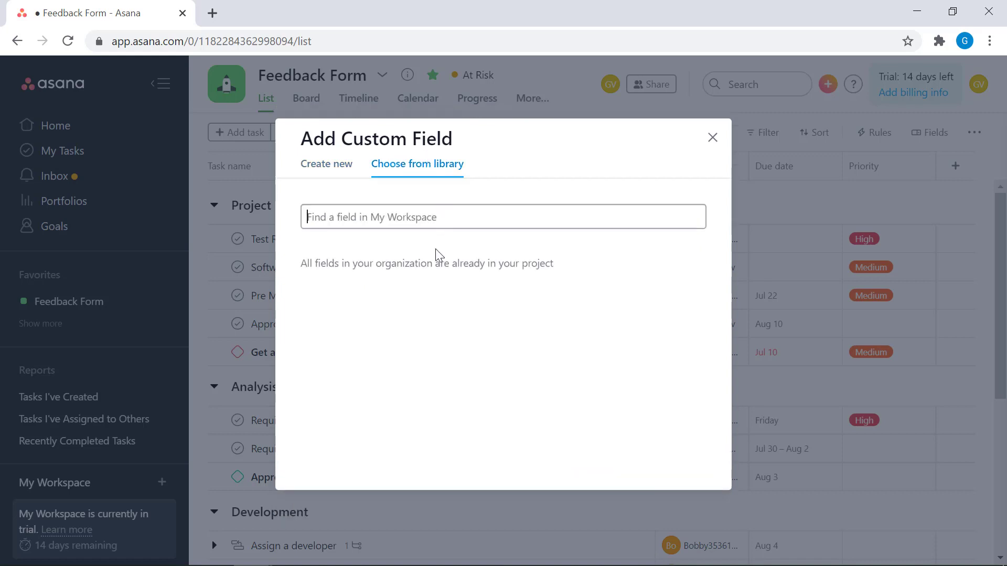
{"action": "left_click", "coordinate": [335, 174]}
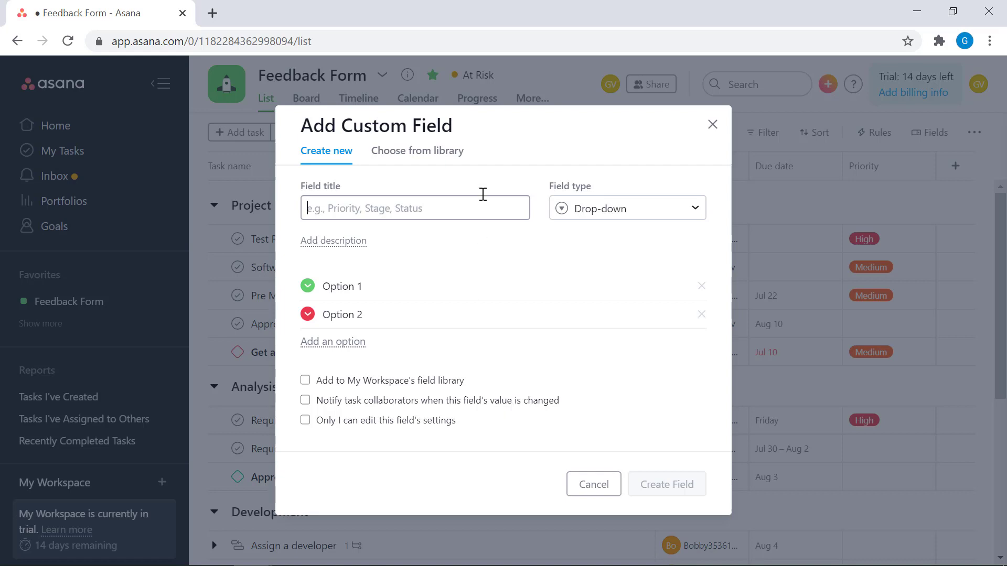
Step: Make the custom field a Number field in USD format with 0 decimals
{"action": "left_click", "coordinate": [653, 219]}
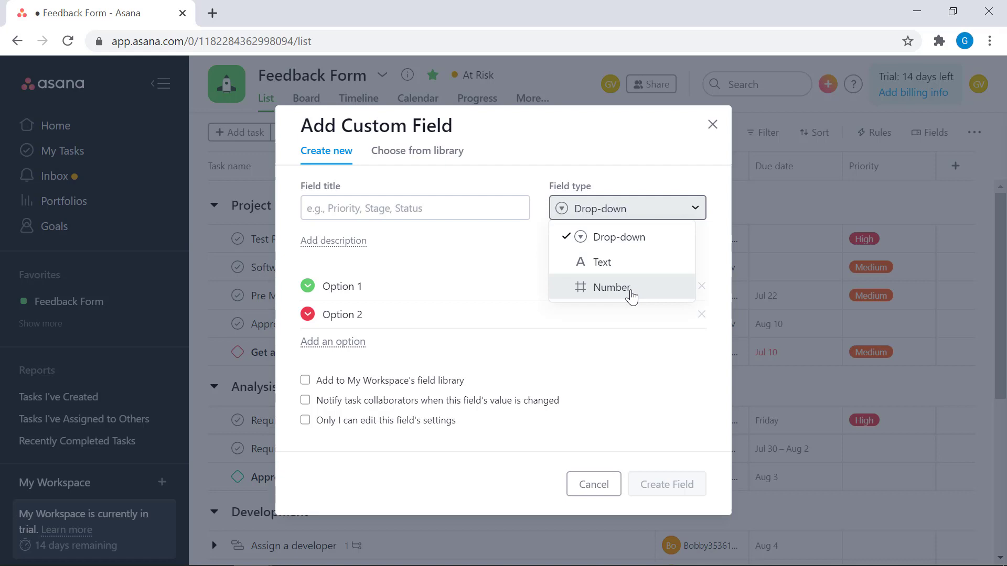
{"action": "left_click", "coordinate": [631, 297]}
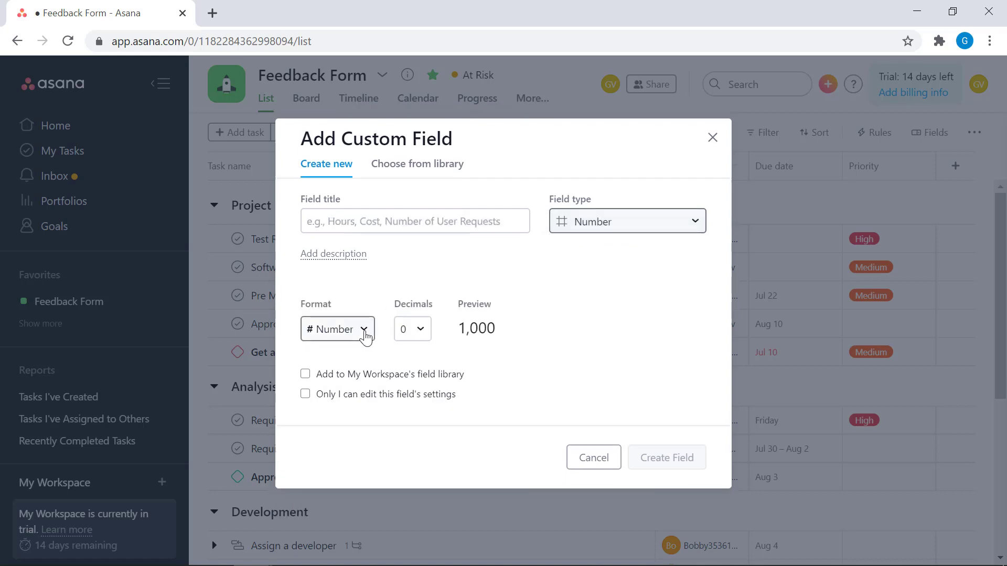
{"action": "left_click", "coordinate": [365, 336]}
{"action": "scroll", "coordinate": [380, 435], "scroll_direction": "down", "scroll_amount": 1}
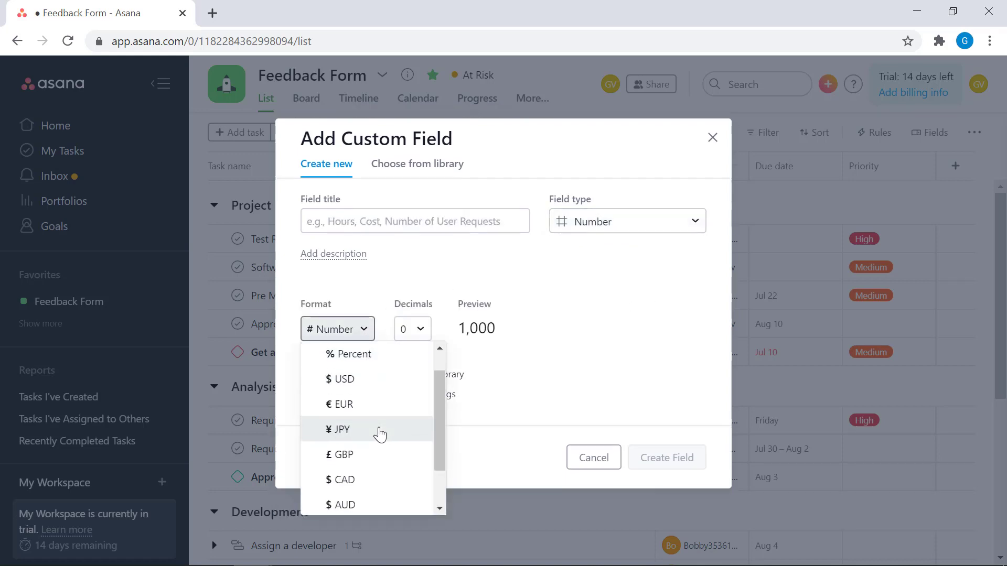
{"action": "scroll", "coordinate": [379, 435], "scroll_direction": "down", "scroll_amount": 2}
{"action": "scroll", "coordinate": [378, 435], "scroll_direction": "up", "scroll_amount": 3}
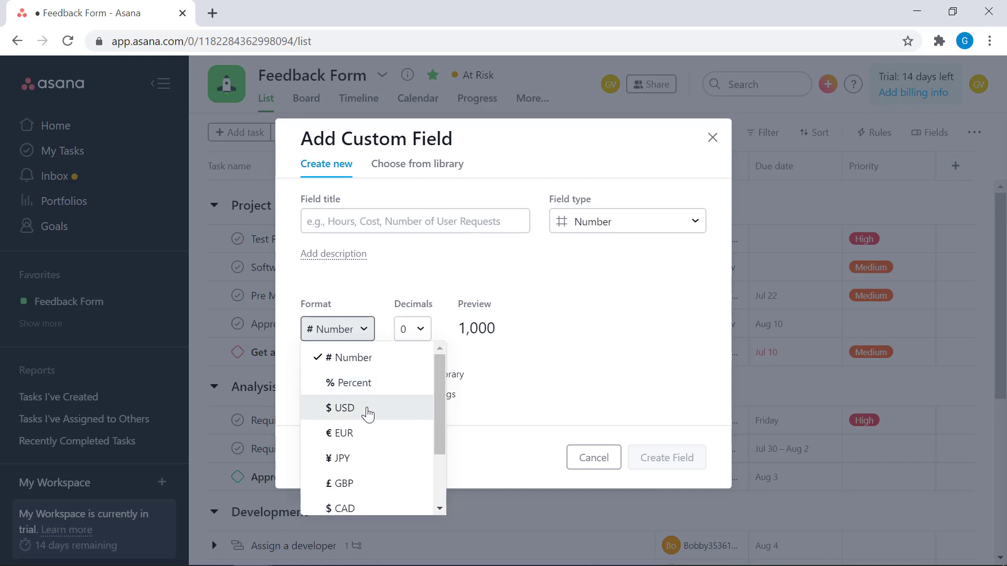
{"action": "scroll", "coordinate": [394, 401], "scroll_direction": "down", "scroll_amount": 2}
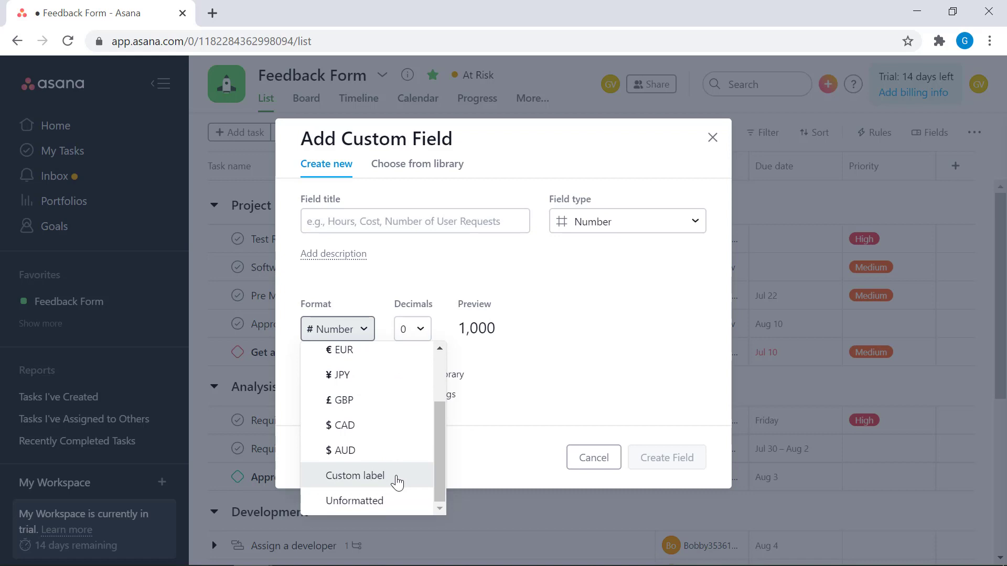
{"action": "scroll", "coordinate": [397, 483], "scroll_direction": "up", "scroll_amount": 3}
{"action": "left_click", "coordinate": [382, 412]}
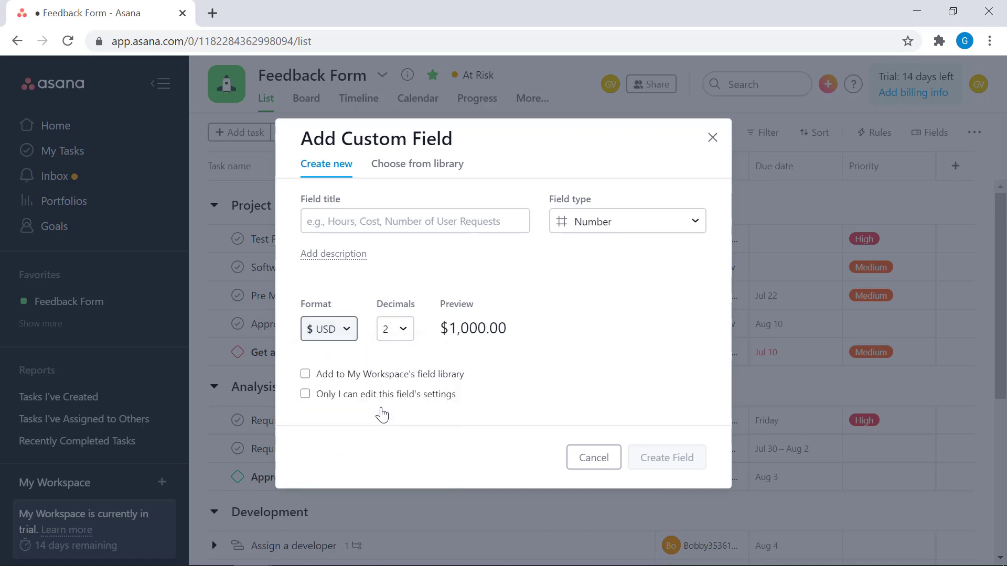
{"action": "left_click", "coordinate": [403, 331]}
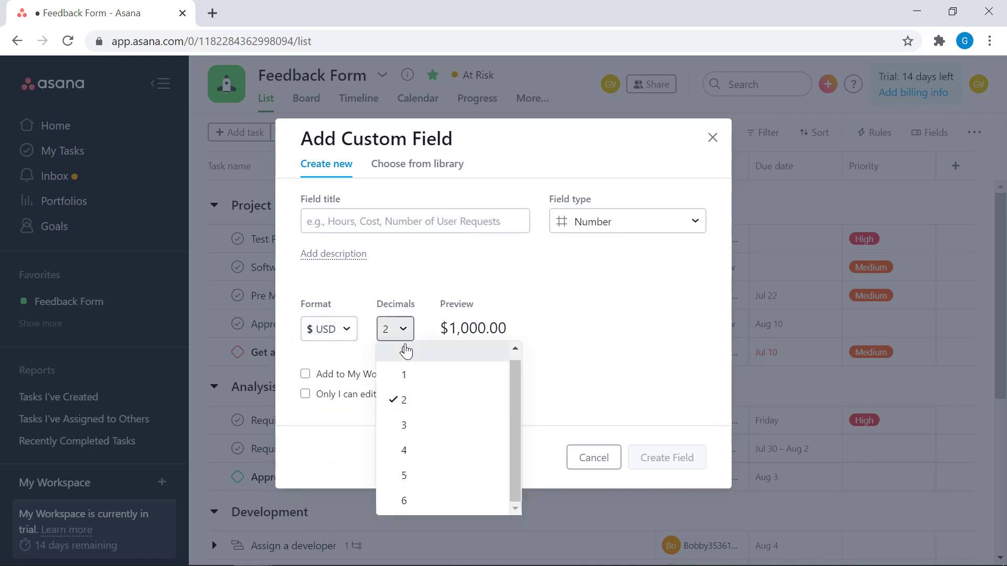
{"action": "left_click", "coordinate": [425, 358]}
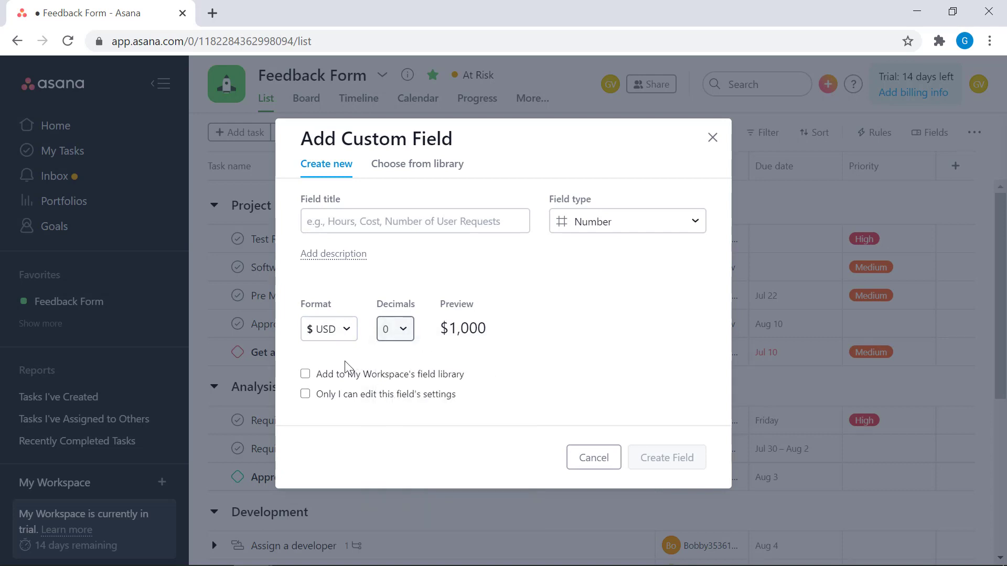
Step: Include the field in My Workspace's field library and title it "Budget"
{"action": "left_click", "coordinate": [305, 375]}
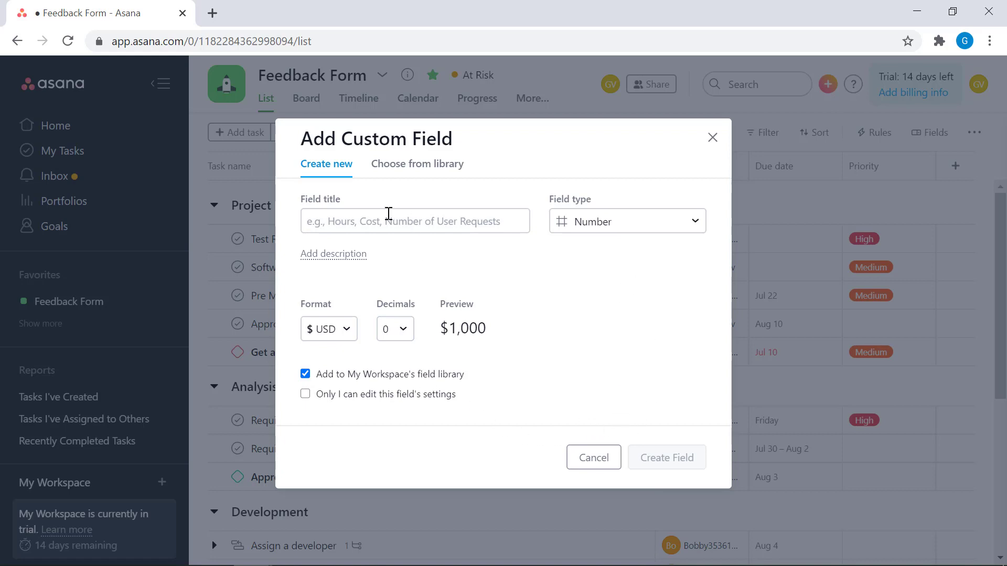
{"action": "left_click", "coordinate": [390, 219]}
{"action": "type", "text": "Budget"}
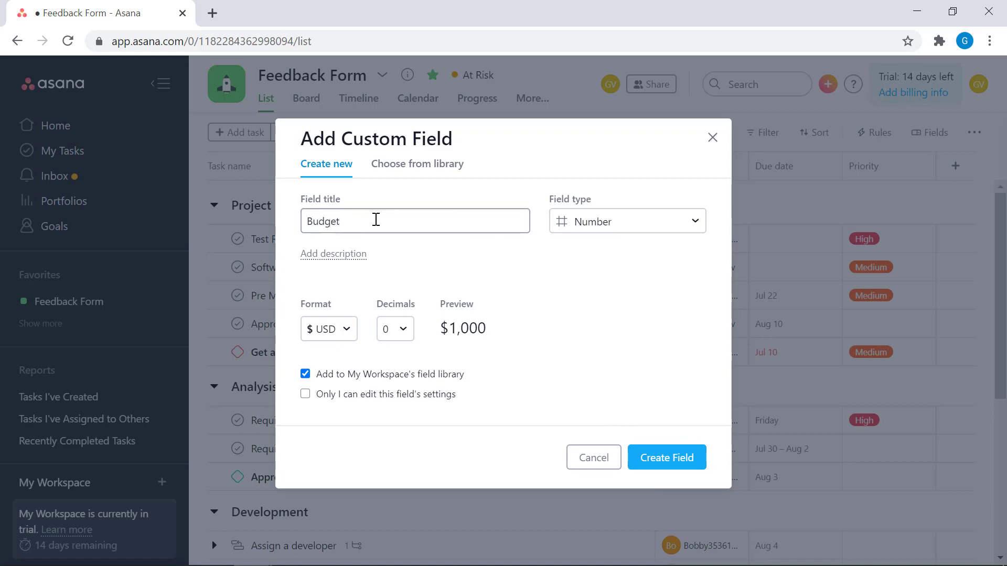
Step: Give the field the description "Enter the budget for this task" and create it
{"action": "left_click", "coordinate": [349, 254]}
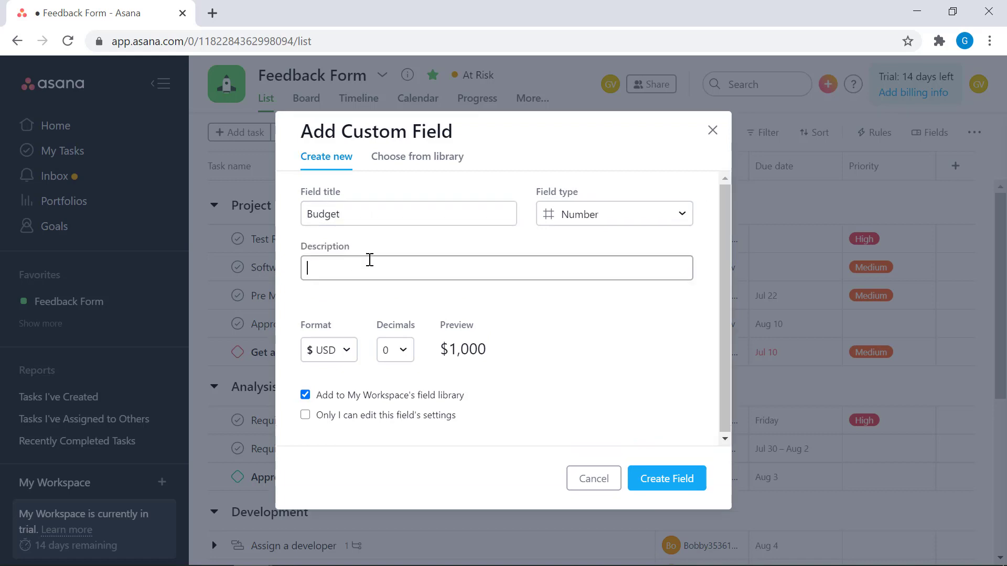
{"action": "type", "text": "Enter the budget for this task"}
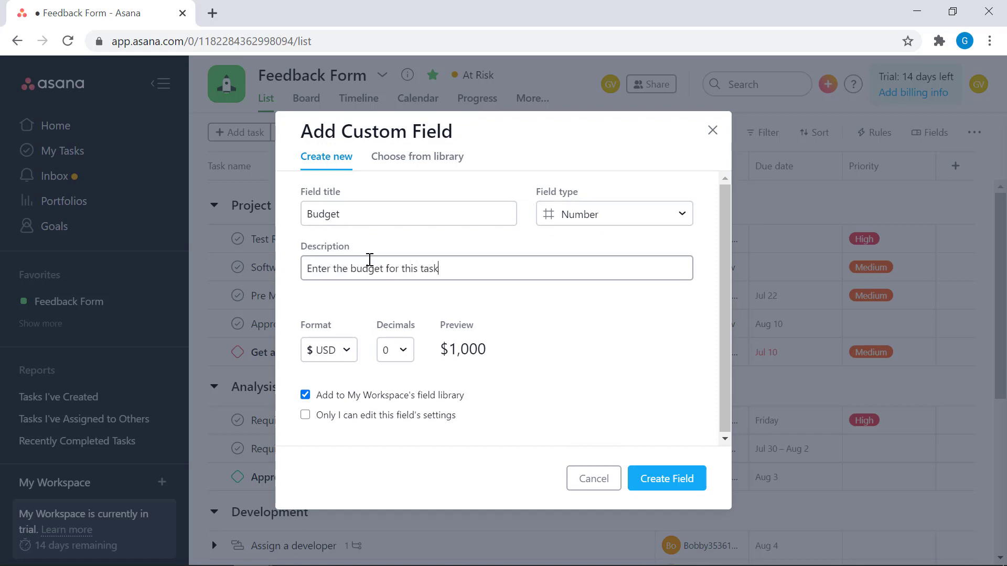
{"action": "left_click", "coordinate": [669, 480]}
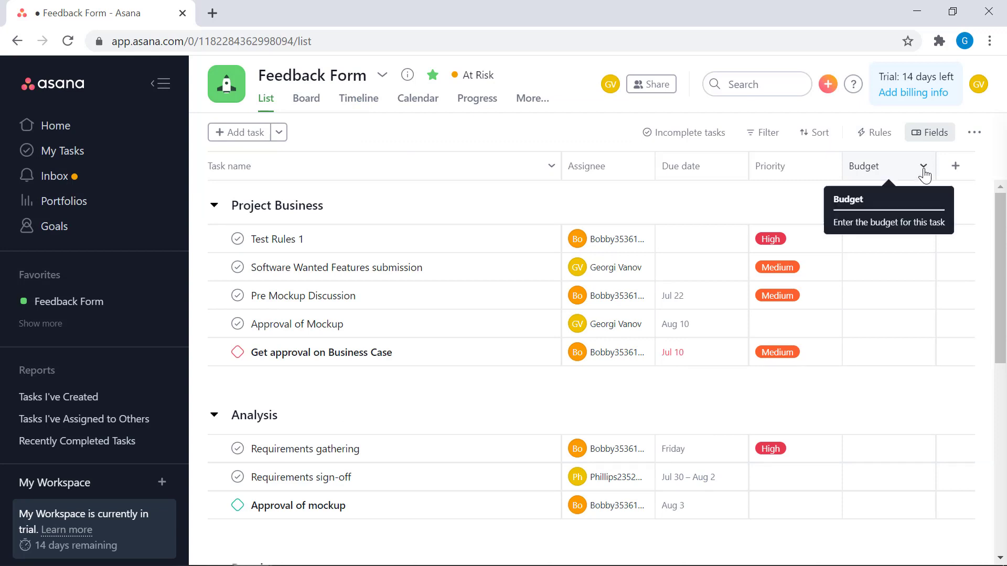
Step: Hide the Budget field in the task list and show it again
{"action": "left_click", "coordinate": [936, 138]}
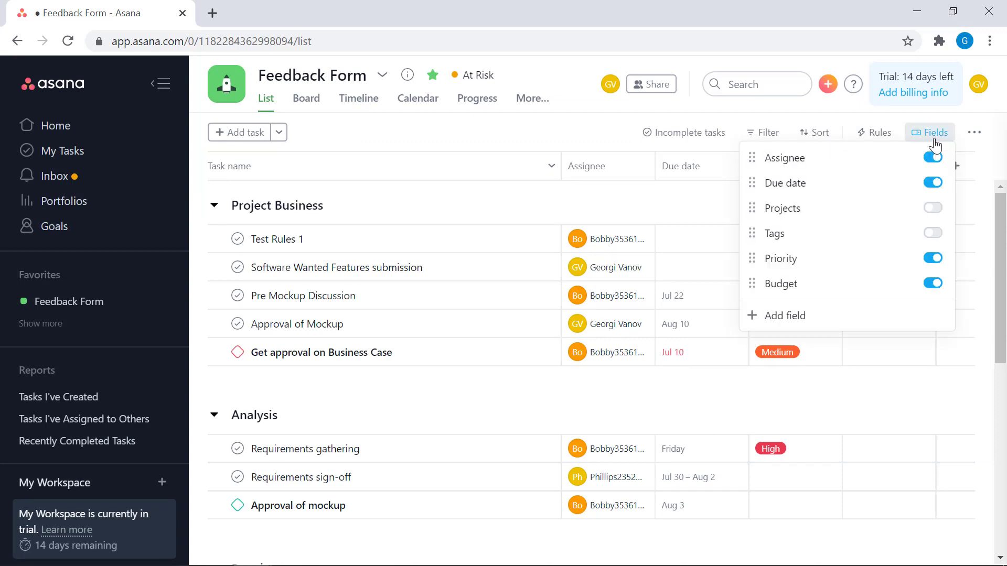
{"action": "left_click", "coordinate": [931, 286]}
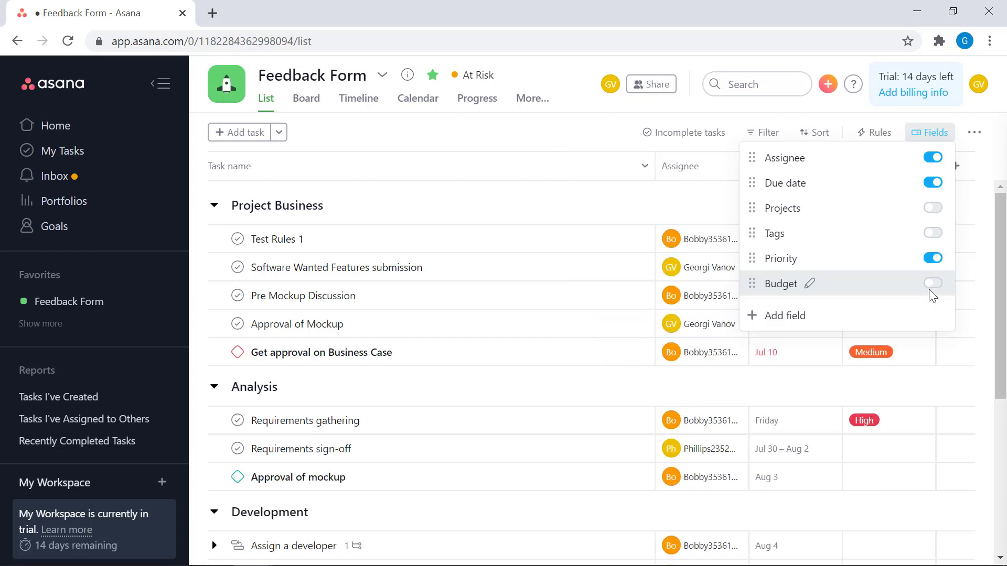
{"action": "left_click", "coordinate": [939, 286]}
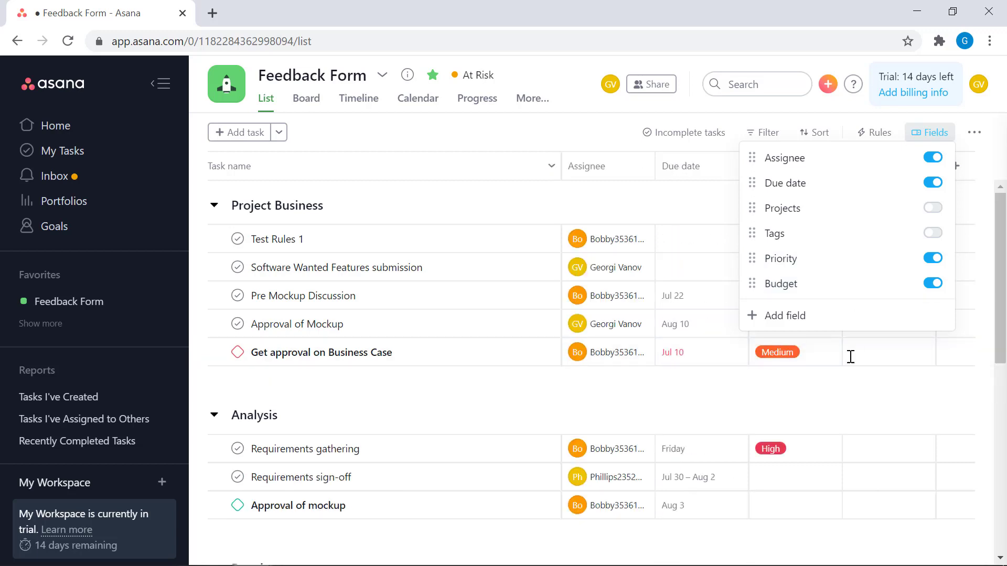
{"action": "left_click", "coordinate": [868, 395]}
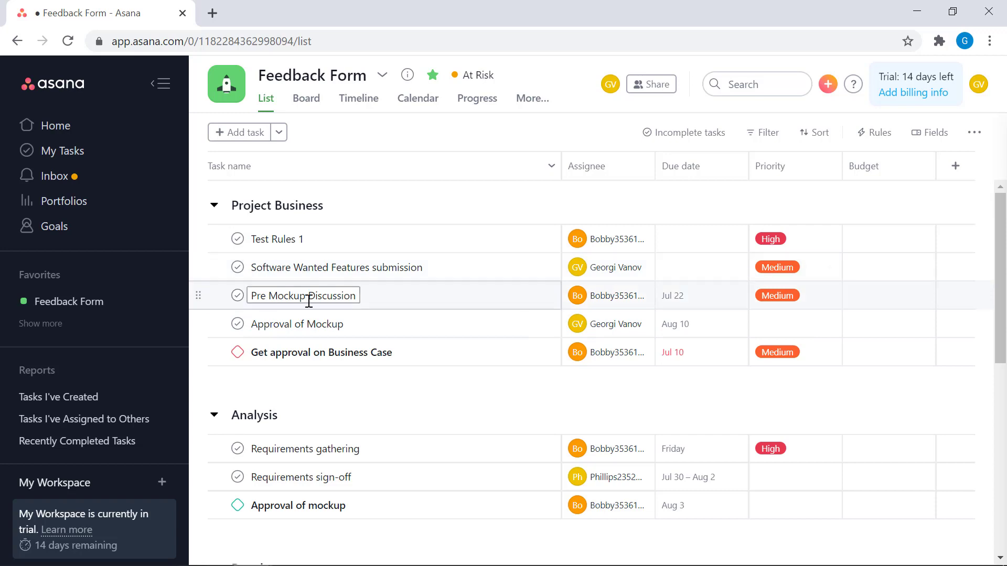
Step: Set the budget of the "Develop the feedback form" task to 5000
{"action": "scroll", "coordinate": [434, 375], "scroll_direction": "down", "scroll_amount": 5}
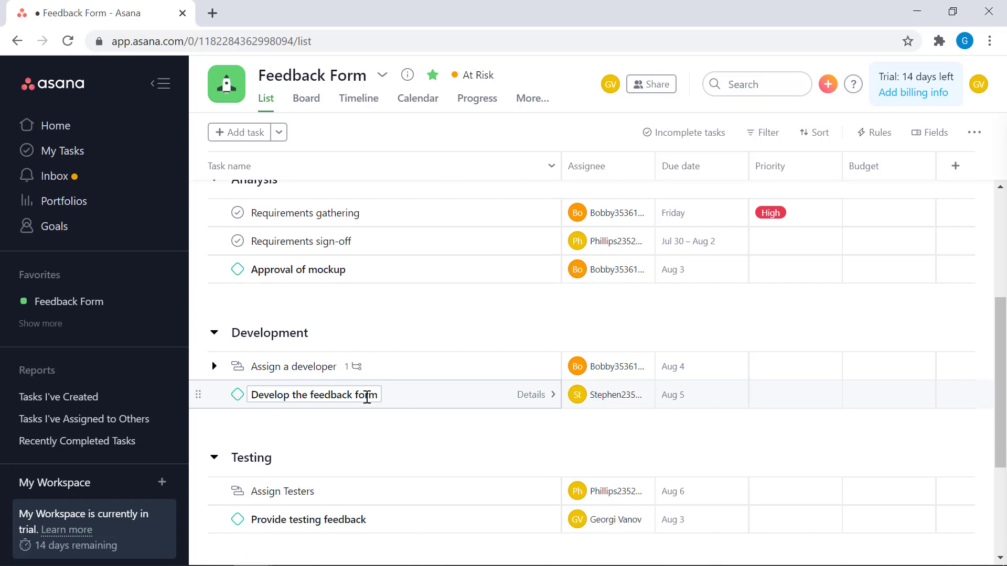
{"action": "left_click", "coordinate": [864, 401]}
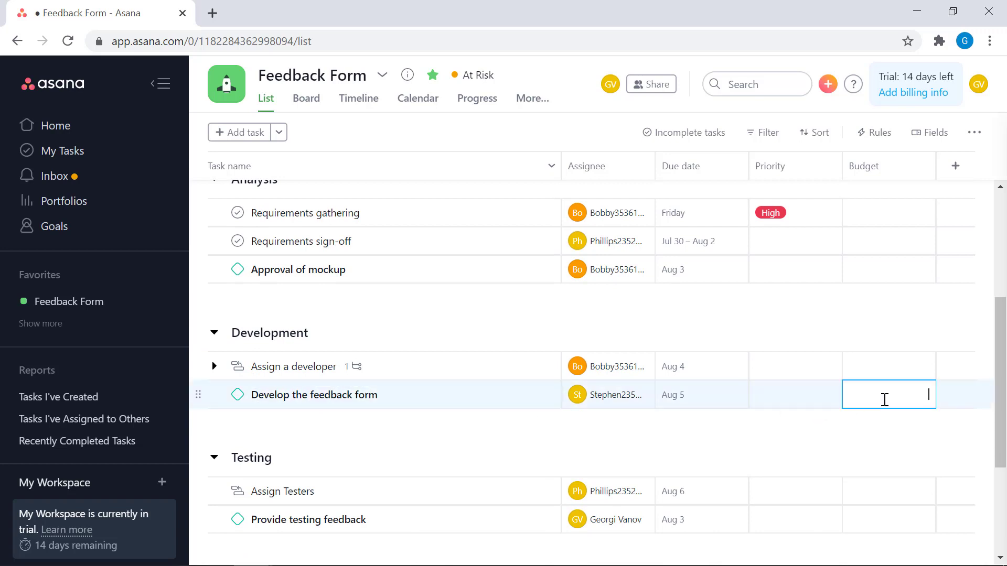
{"action": "type", "text": "5000"}
{"action": "key", "text": "Return"}
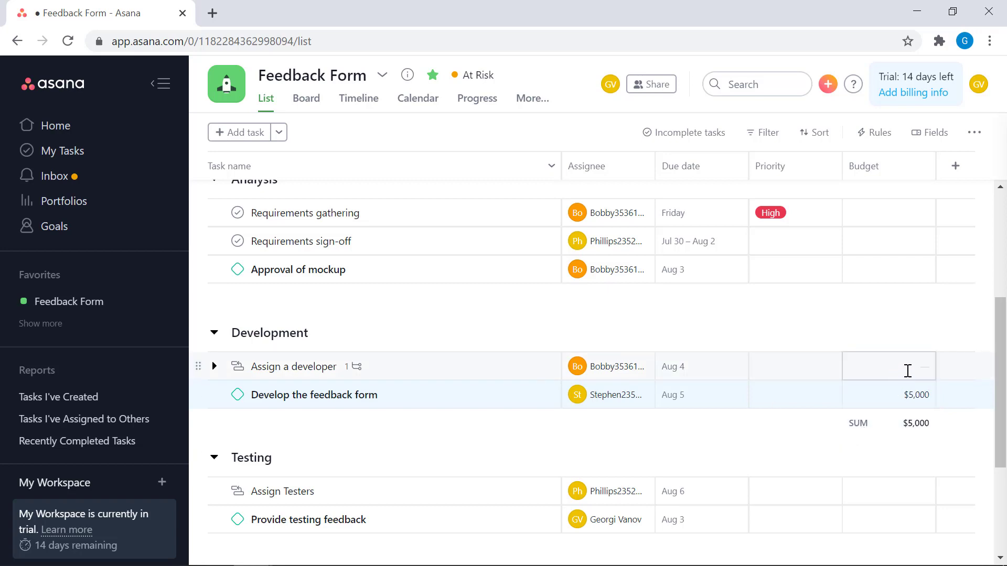
Step: Set the budget of the "Assign a developer" task to 1000
{"action": "left_click", "coordinate": [920, 368]}
{"action": "type", "text": "1000"}
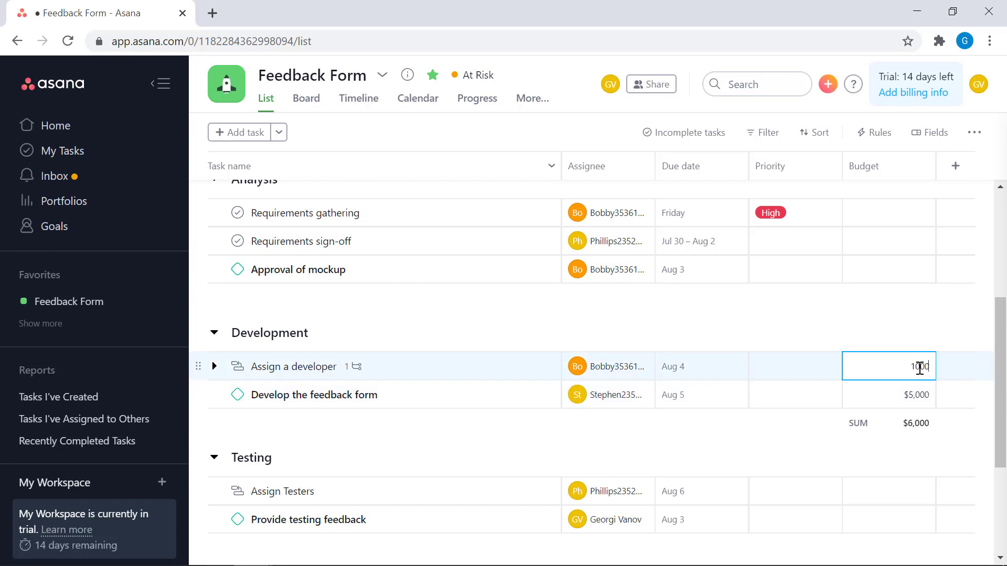
{"action": "key", "text": "Return"}
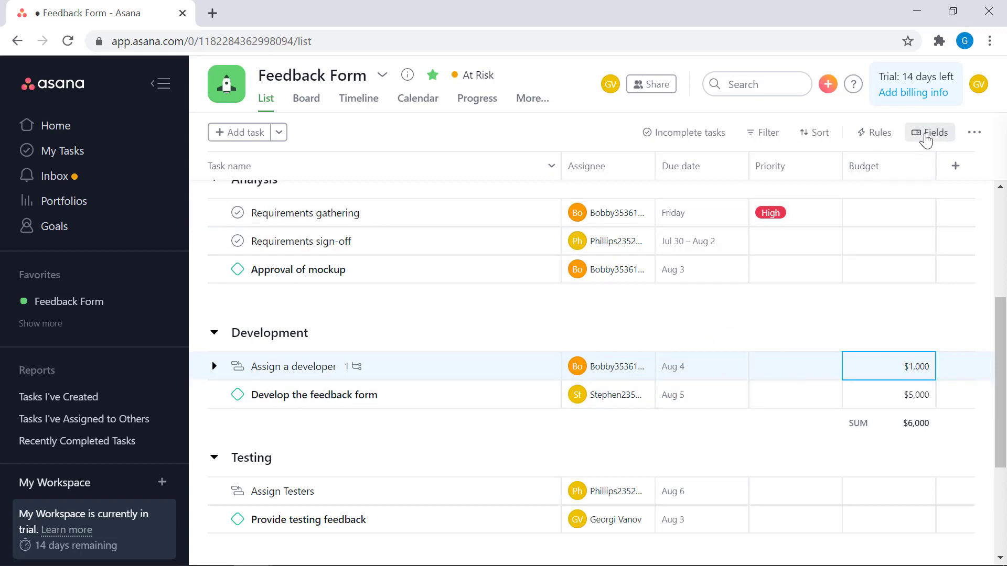
Step: Start another custom field of the Drop-down type and title it "Mandatory Task"
{"action": "left_click", "coordinate": [926, 139]}
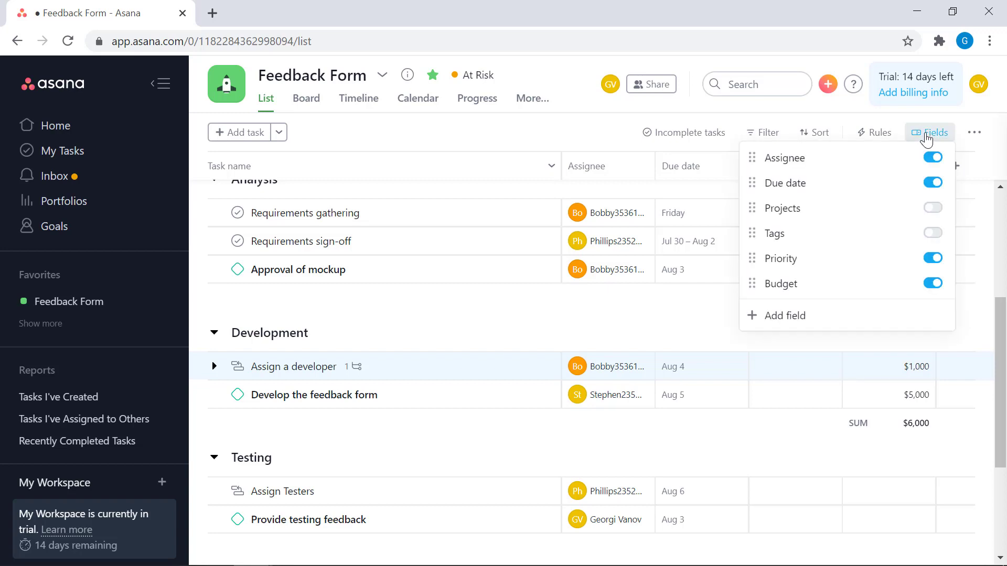
{"action": "left_click", "coordinate": [789, 315]}
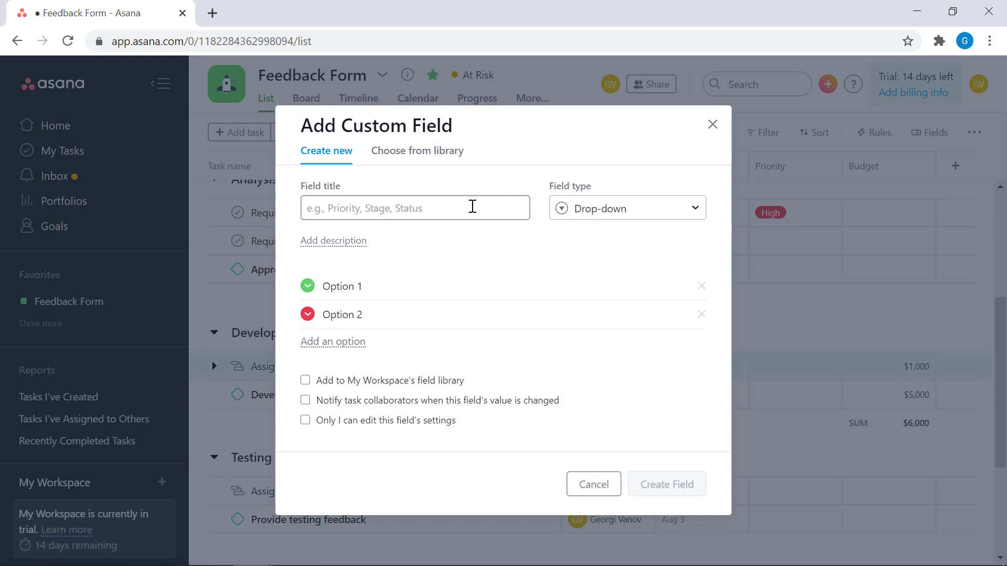
{"action": "type", "text": "Pri"}
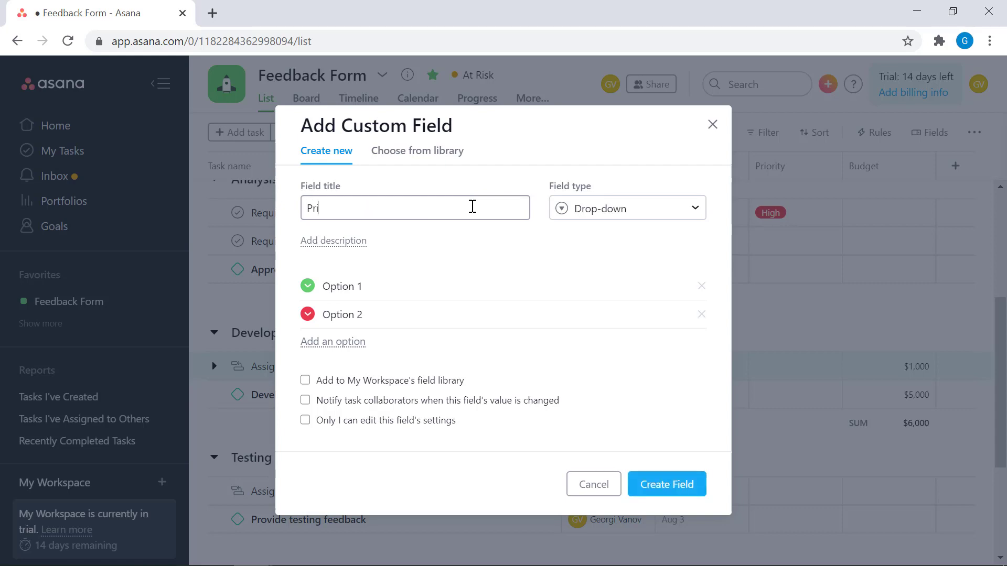
{"action": "key", "text": "BackSpace"}
{"action": "key", "text": "BackSpace"}
{"action": "key", "text": "BackSpace"}
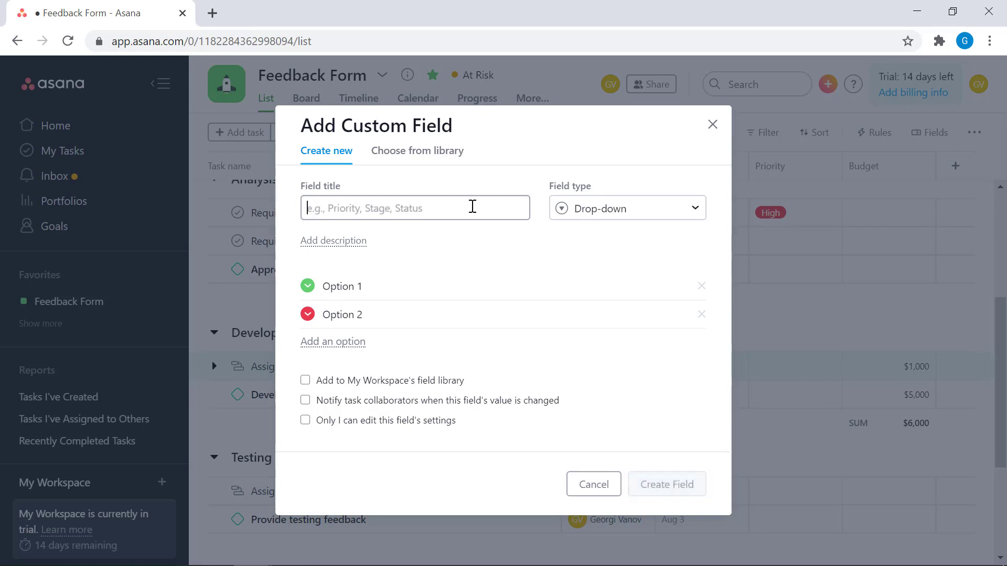
{"action": "type", "text": "Mandatoryu"}
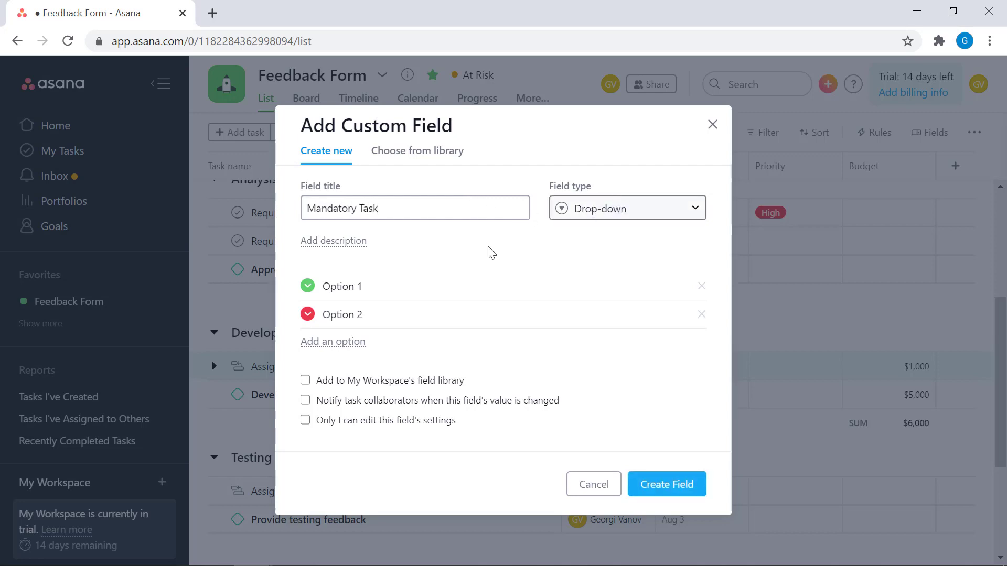
Step: Name the drop-down options "Yes" and "No" and create the Mandatory Task field
{"action": "left_click", "coordinate": [377, 289]}
{"action": "left_click_drag", "start_coordinate": [377, 289], "coordinate": [317, 283]}
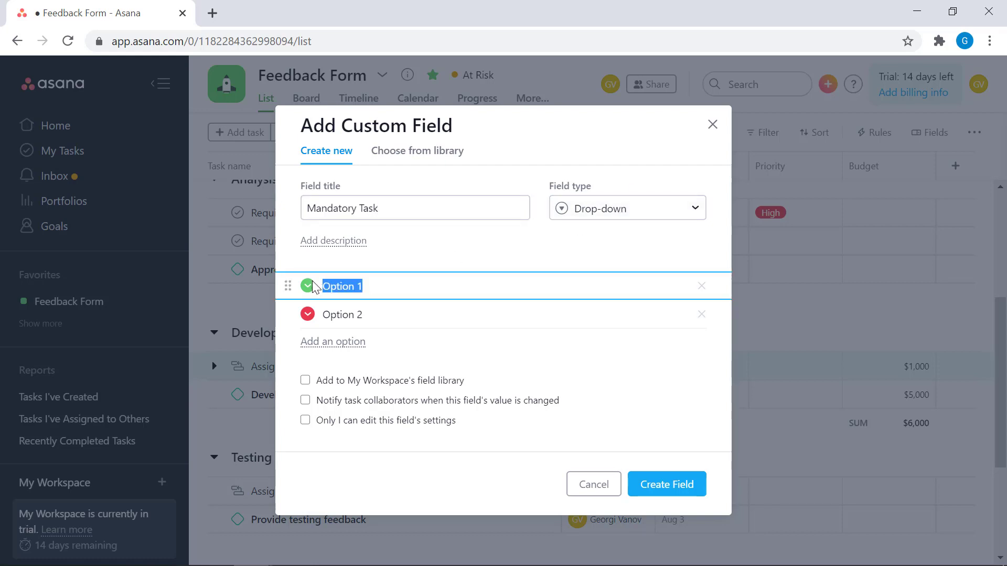
{"action": "type", "text": "Yes"}
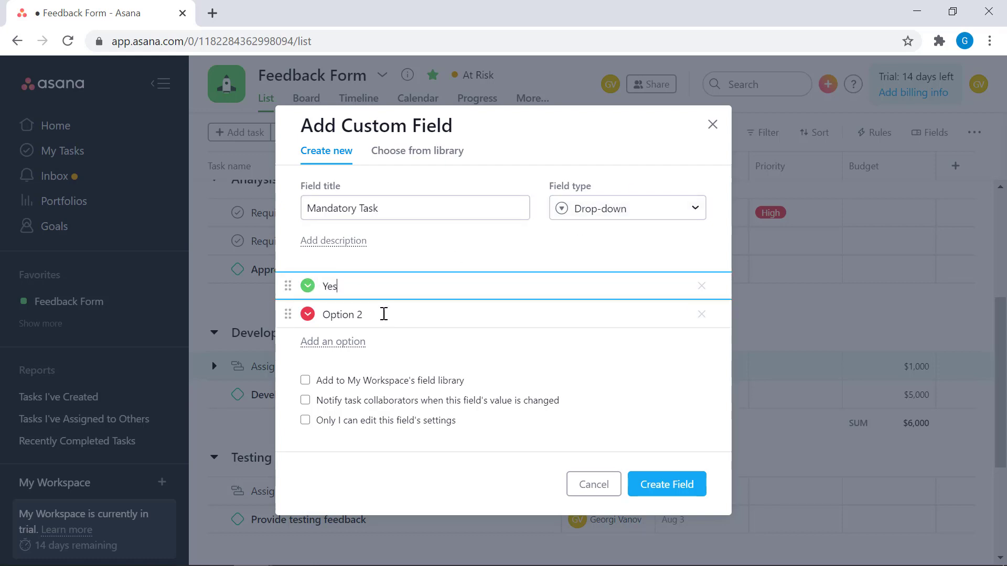
{"action": "left_click_drag", "start_coordinate": [382, 315], "coordinate": [303, 314]}
{"action": "type", "text": "No"}
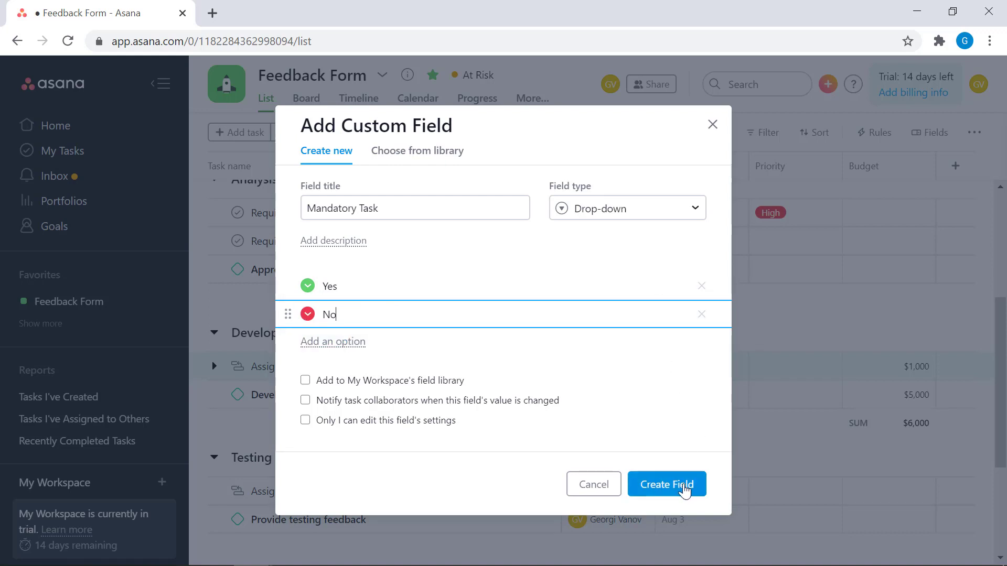
{"action": "left_click", "coordinate": [685, 485]}
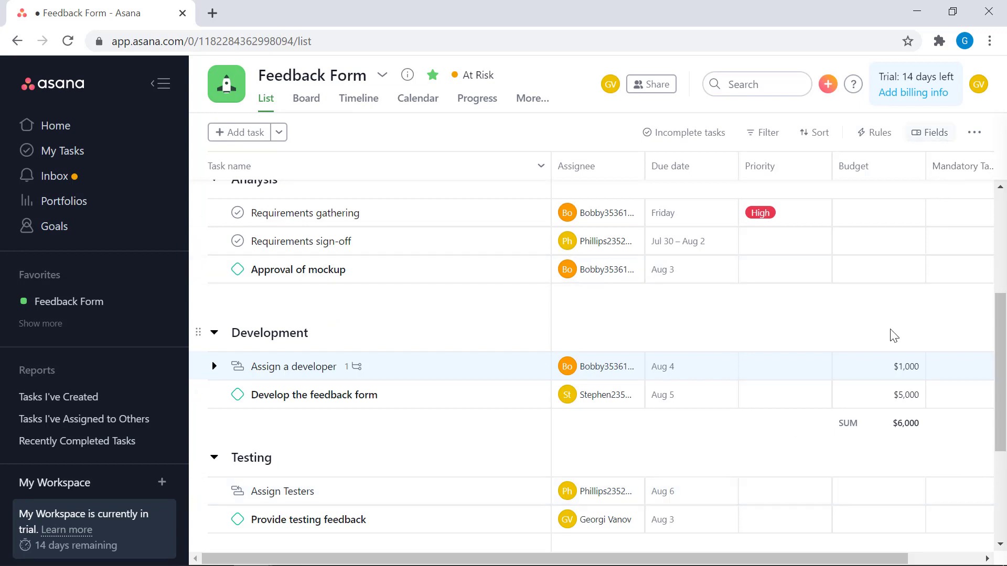
Step: Open the Mandatory Task field for editing, look over its options, and permanently delete the field
{"action": "left_click_drag", "start_coordinate": [798, 559], "coordinate": [870, 558]}
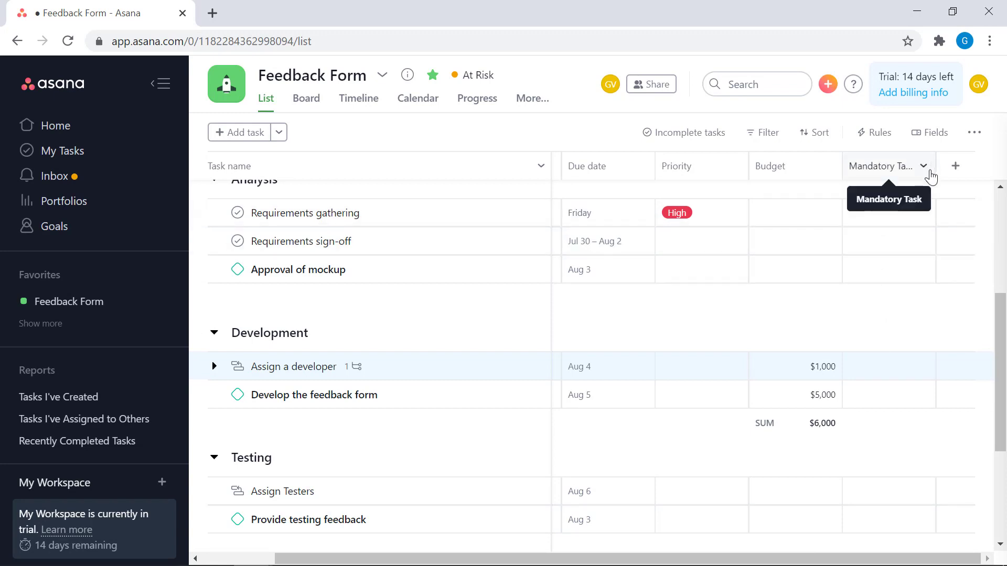
{"action": "left_click", "coordinate": [924, 167]}
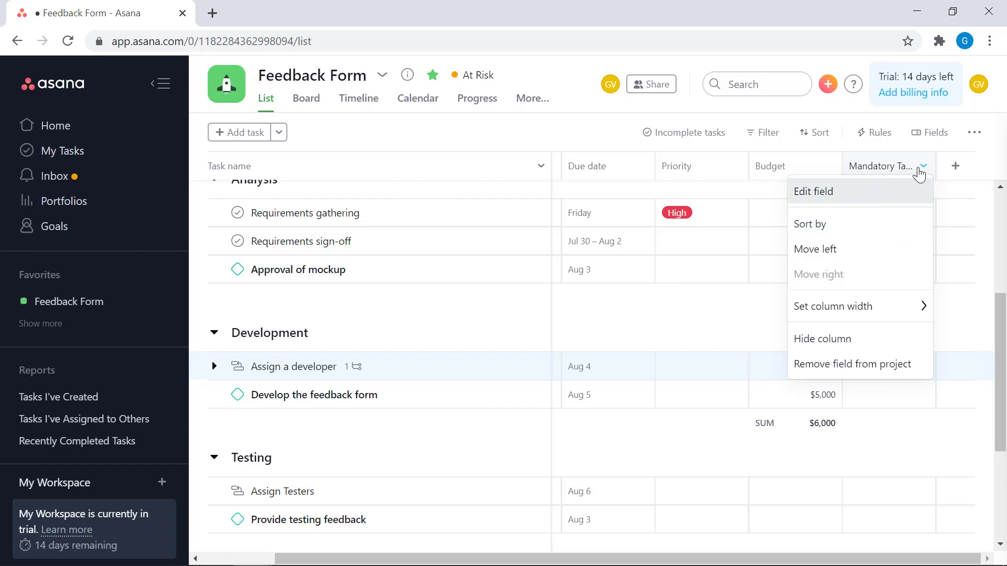
{"action": "left_click", "coordinate": [835, 198]}
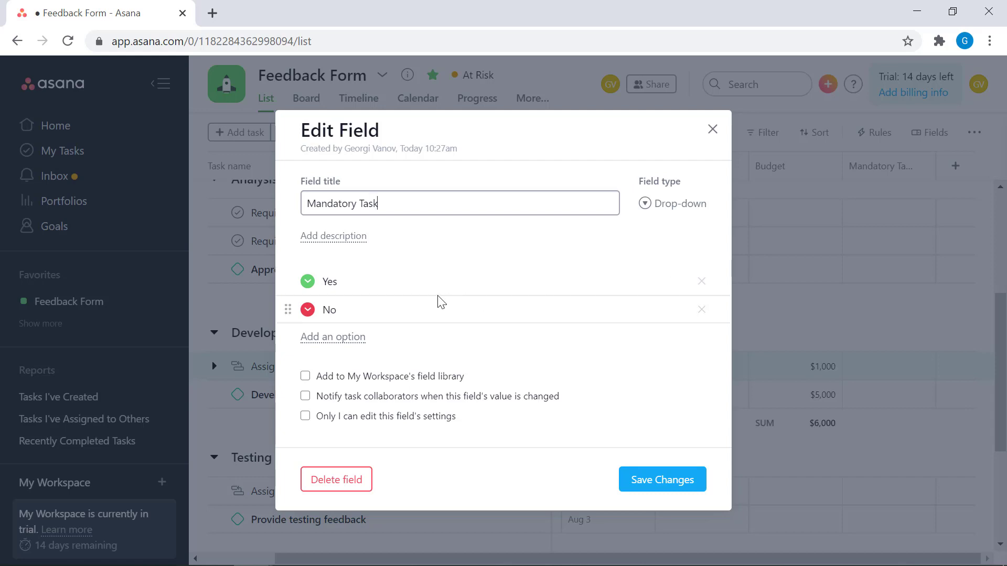
{"action": "left_click", "coordinate": [404, 302]}
{"action": "left_click", "coordinate": [354, 282]}
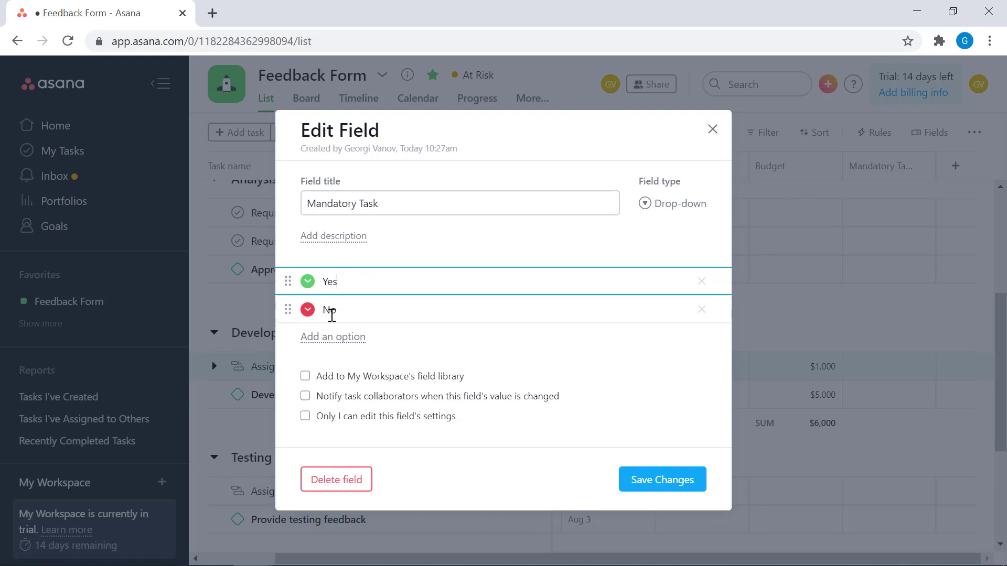
{"action": "mouse_move", "coordinate": [283, 282]}
{"action": "left_mouse_down"}
{"action": "mouse_move", "coordinate": [287, 318]}
{"action": "mouse_move", "coordinate": [301, 333]}
{"action": "mouse_move", "coordinate": [288, 289]}
{"action": "mouse_move", "coordinate": [296, 282]}
{"action": "left_mouse_up"}
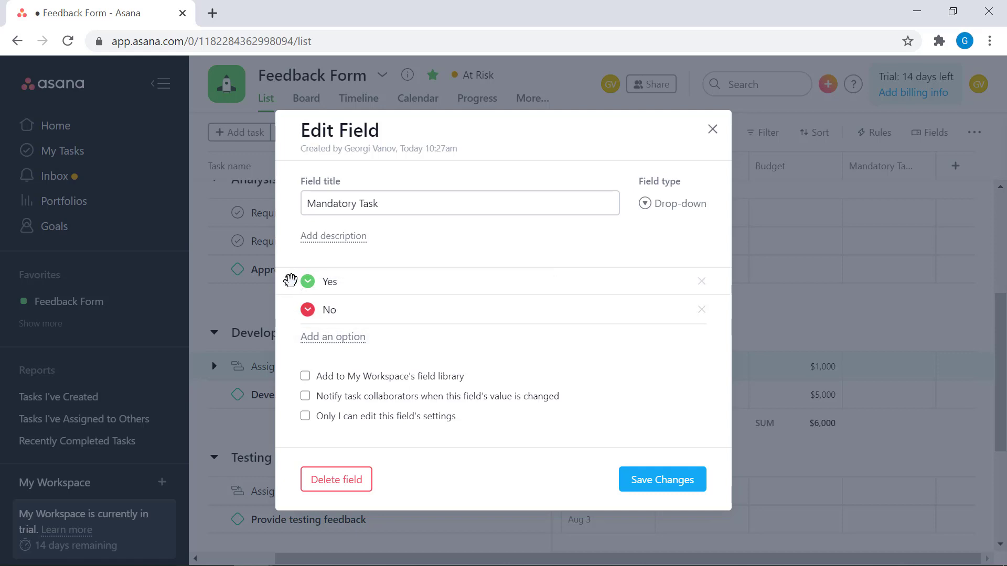
{"action": "right_click", "coordinate": [288, 281]}
{"action": "key", "text": "Escape"}
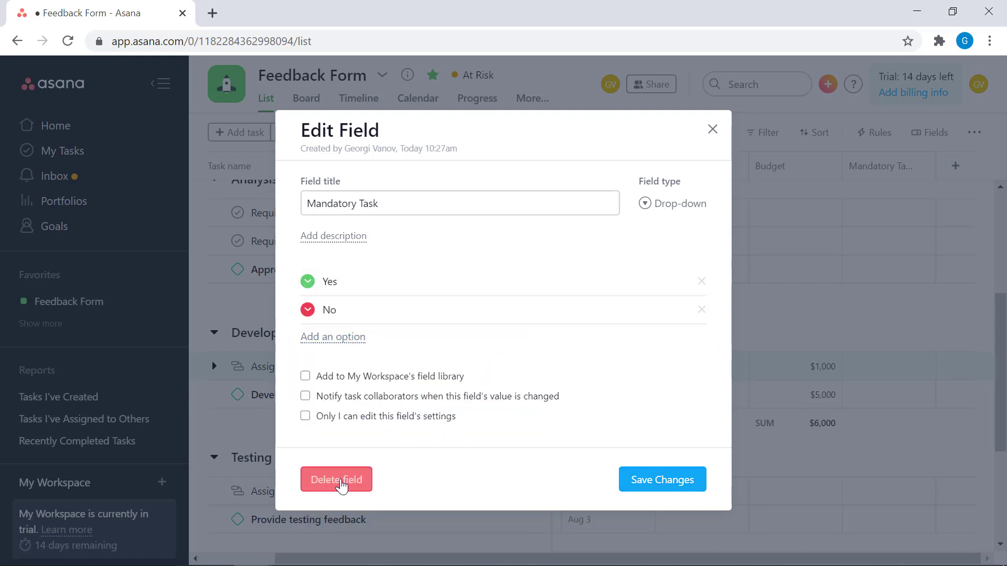
{"action": "left_click", "coordinate": [343, 488]}
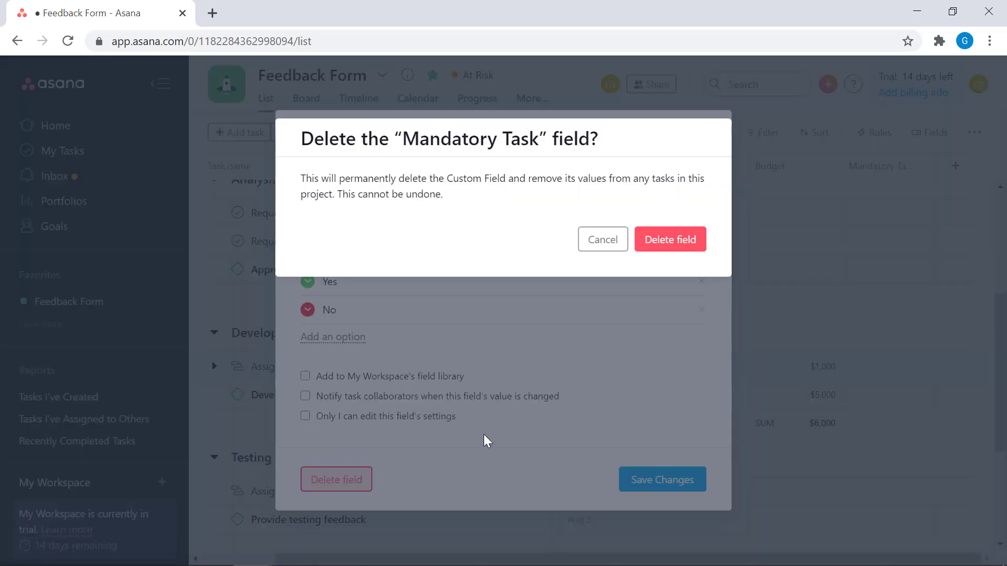
{"action": "left_click", "coordinate": [673, 243]}
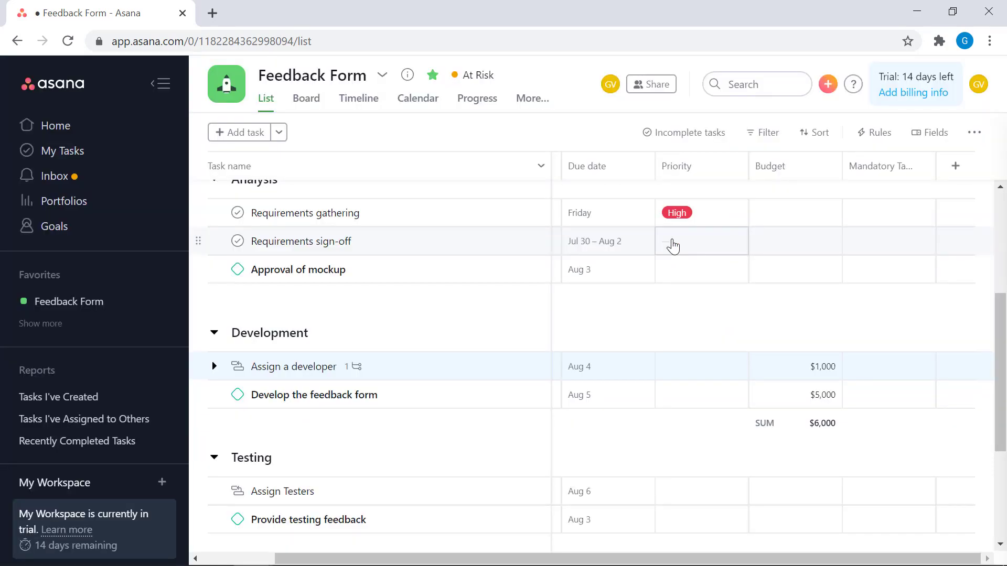
Step: Examine the library and field type choices for adding a custom field, and close the dialog without creating one
{"action": "scroll", "coordinate": [670, 270], "scroll_direction": "up", "scroll_amount": 5}
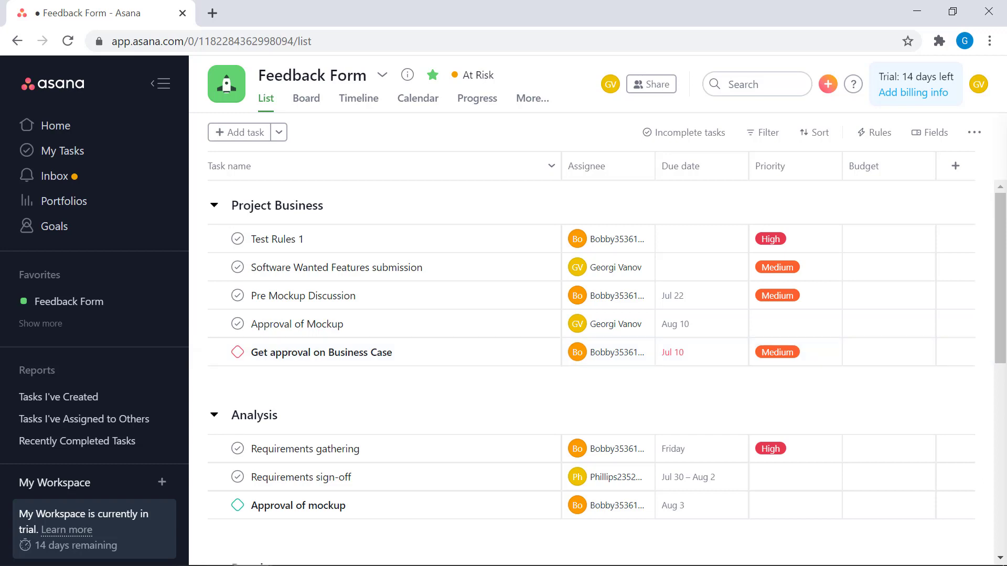
{"action": "left_click", "coordinate": [950, 134]}
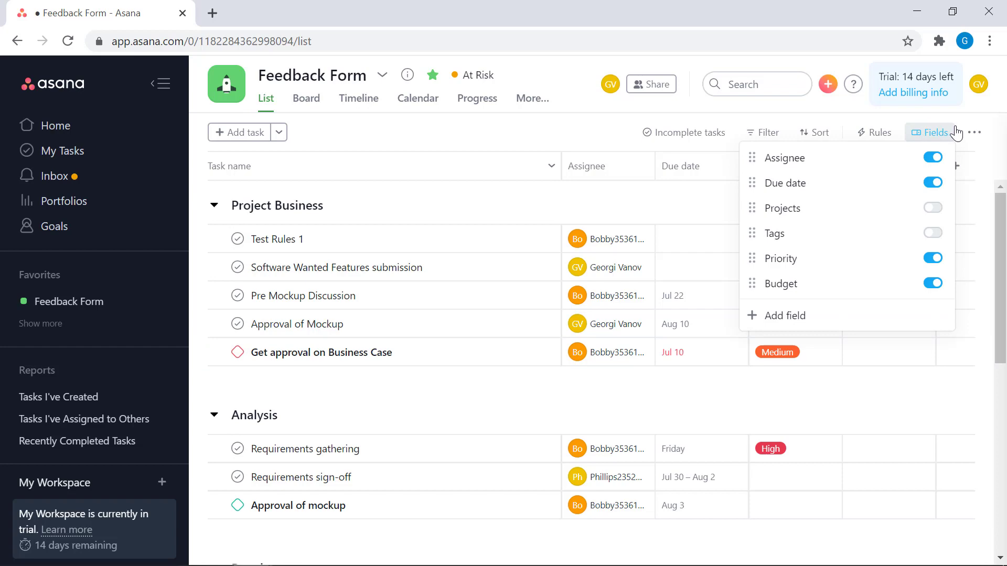
{"action": "left_click", "coordinate": [803, 315]}
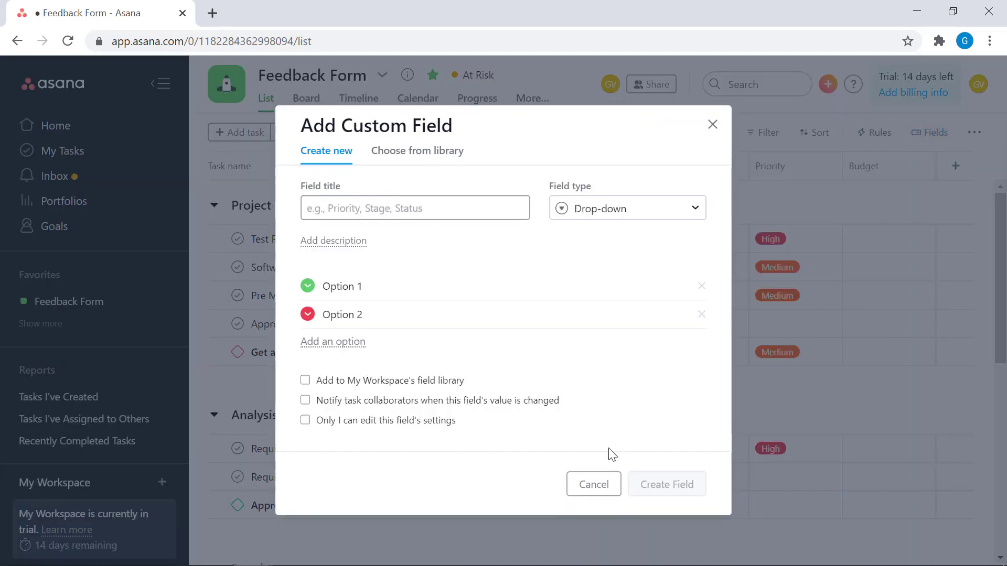
{"action": "left_click", "coordinate": [434, 158]}
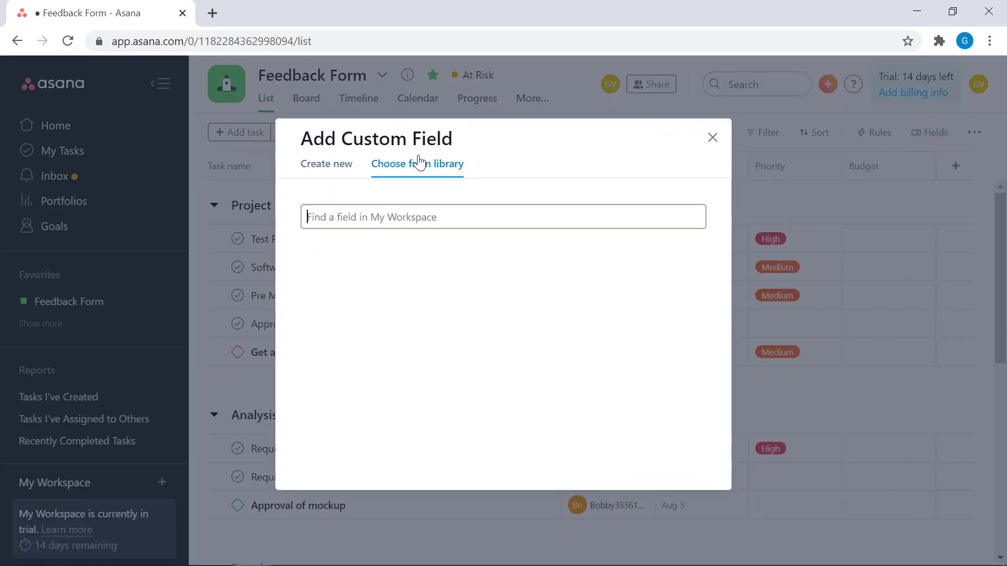
{"action": "left_click", "coordinate": [319, 163]}
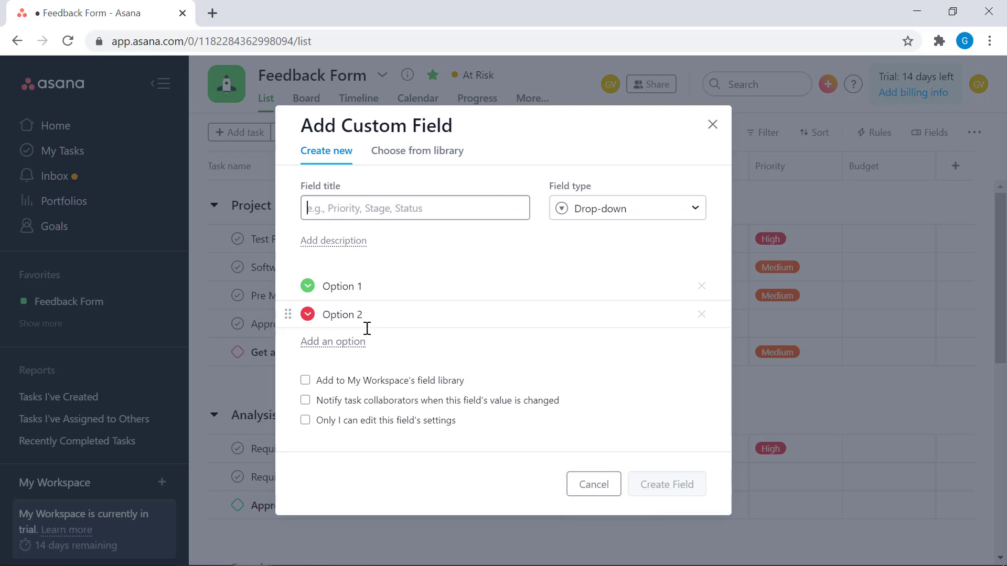
{"action": "left_click", "coordinate": [643, 211]}
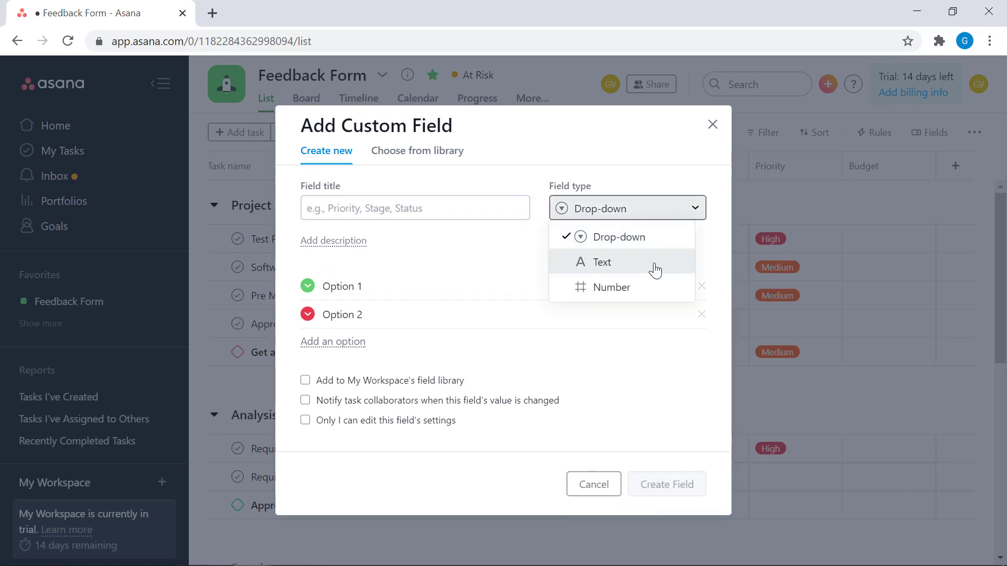
{"action": "left_click", "coordinate": [713, 125]}
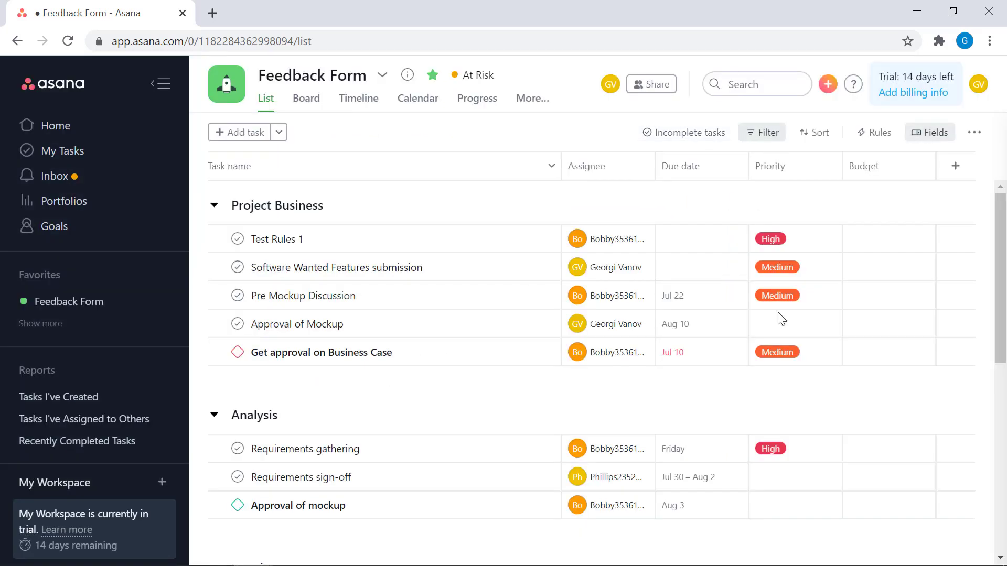